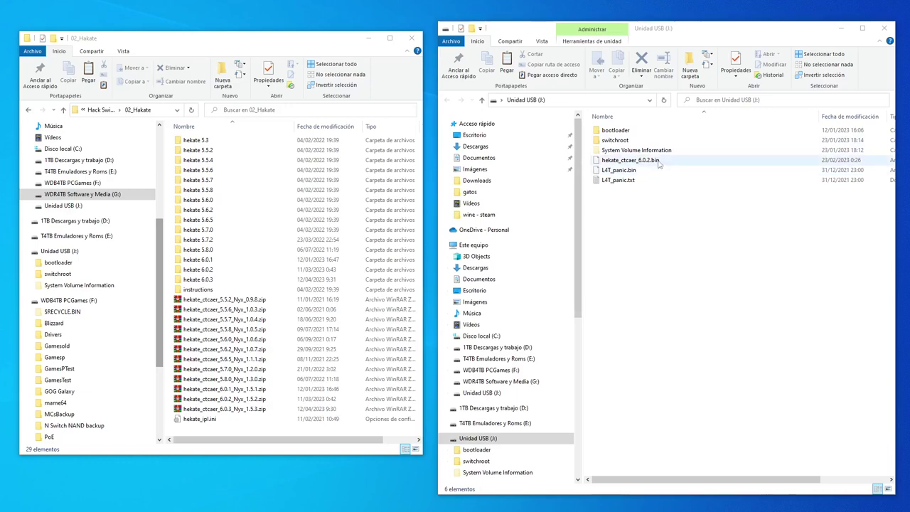
Step: Delete hekate_ctcaer_6.0.2.bin from the root of the USB drive (J:)
click(658, 162)
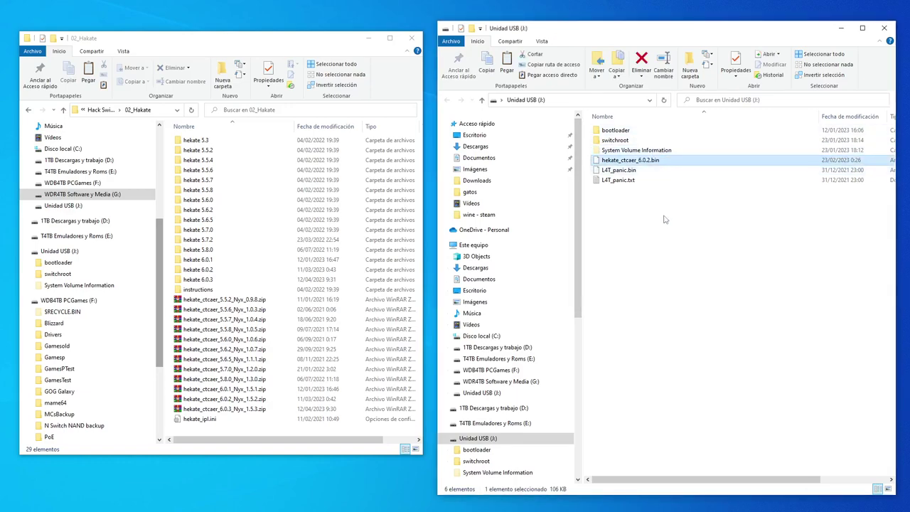
key(Delete)
key(Return)
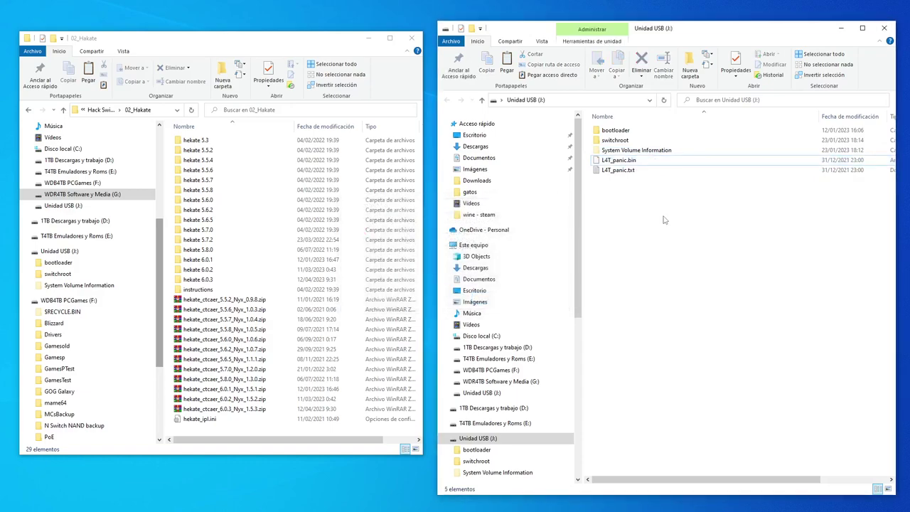
Step: Delete everything in the USB drive's bootloader folder except the ini folder, and refresh the folder listing
double_click(634, 133)
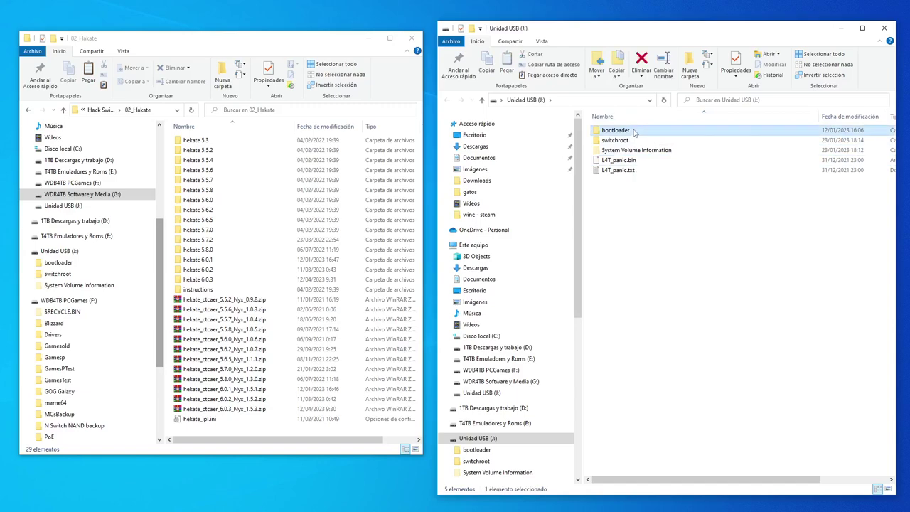
drag(661, 246, 582, 105)
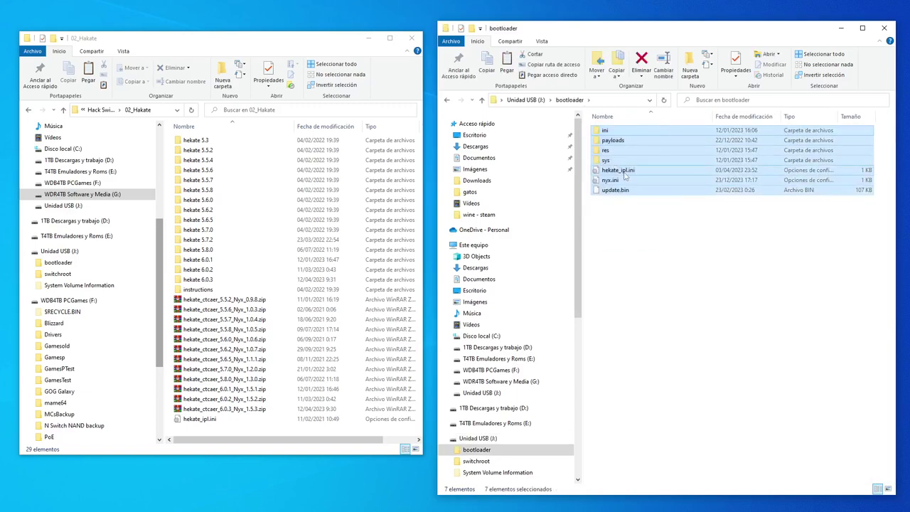
ctrl+click(619, 131)
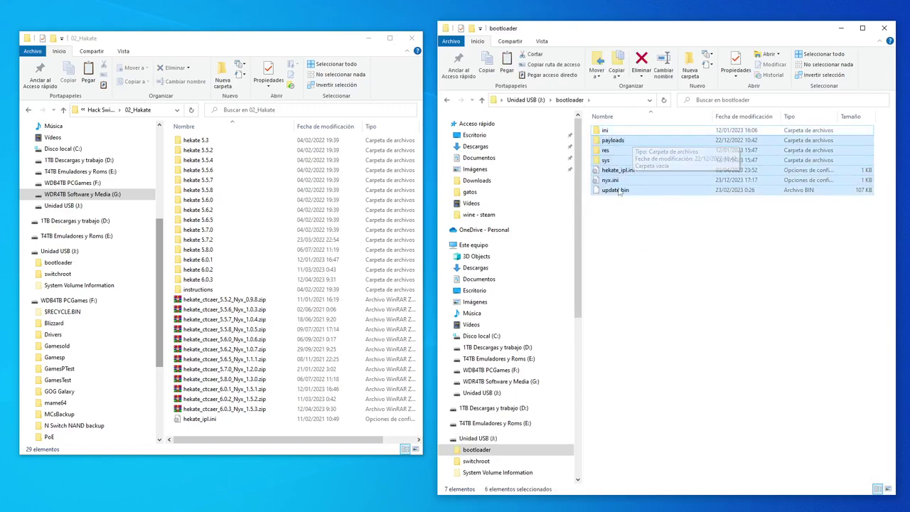
key(Delete)
key(Escape)
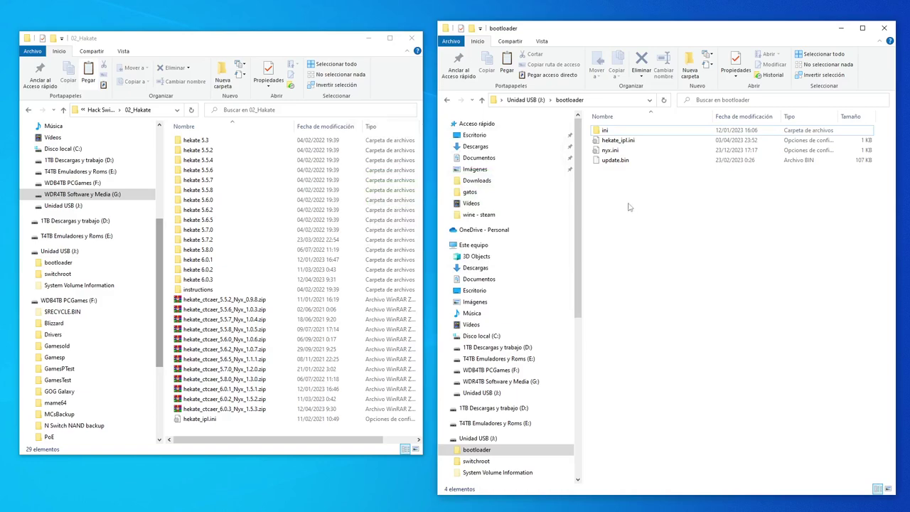
click(664, 100)
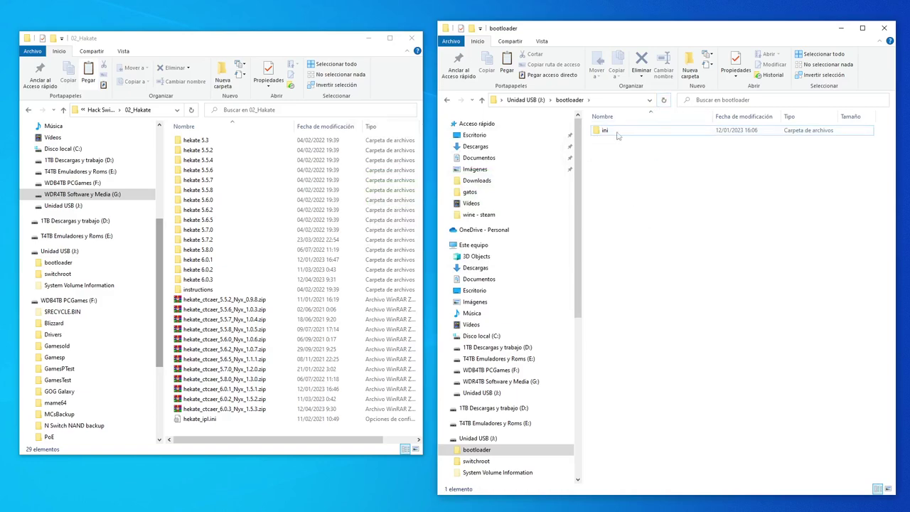
Step: Copy the bootloader folder and hekate_ctcaer_6.0.3.bin from the hekate 6.0.3 folder to the root of the USB drive
click(534, 100)
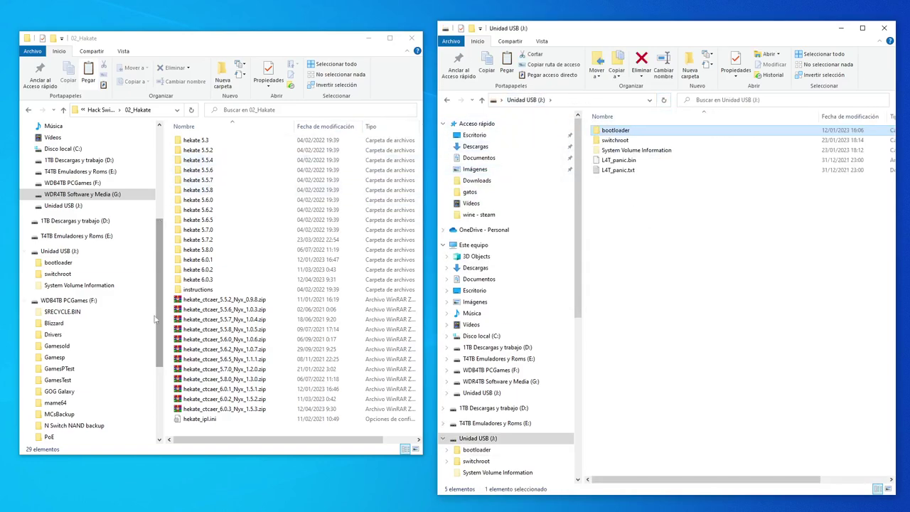
double_click(199, 279)
double_click(206, 141)
double_click(201, 140)
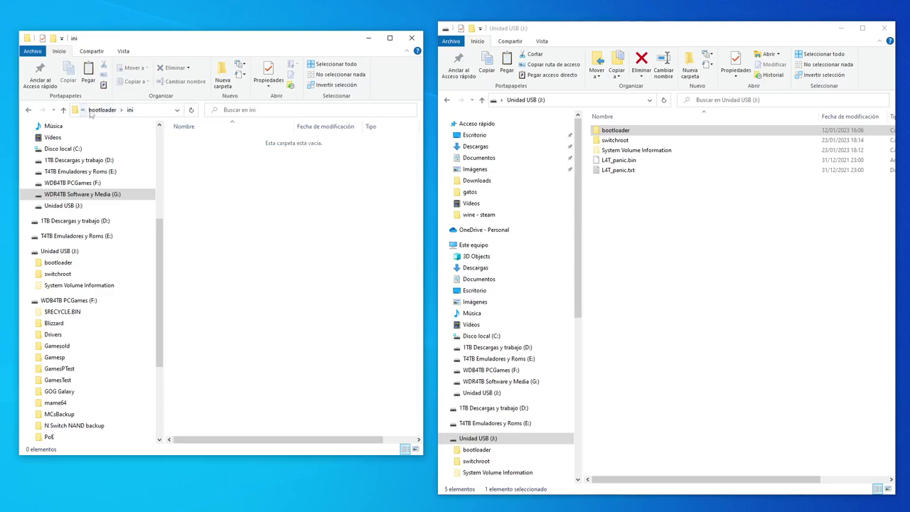
click(101, 110)
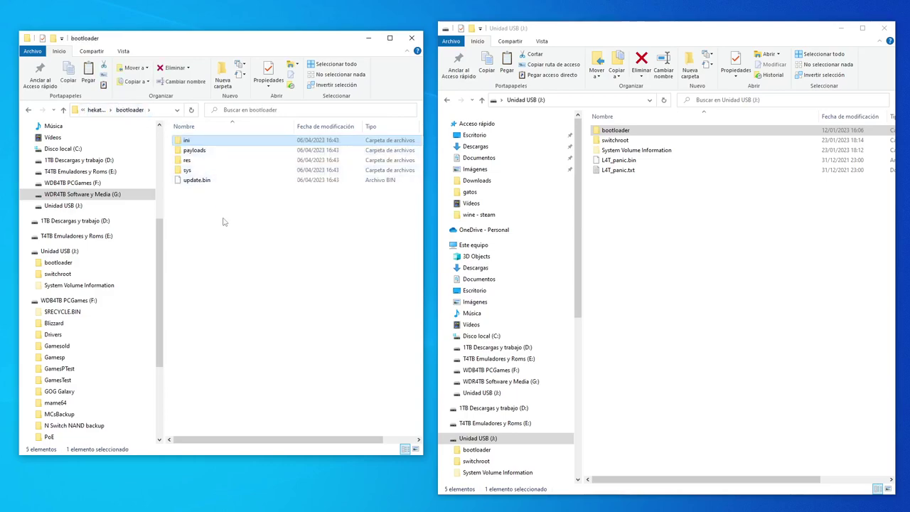
click(96, 109)
drag(225, 193, 669, 306)
click(681, 332)
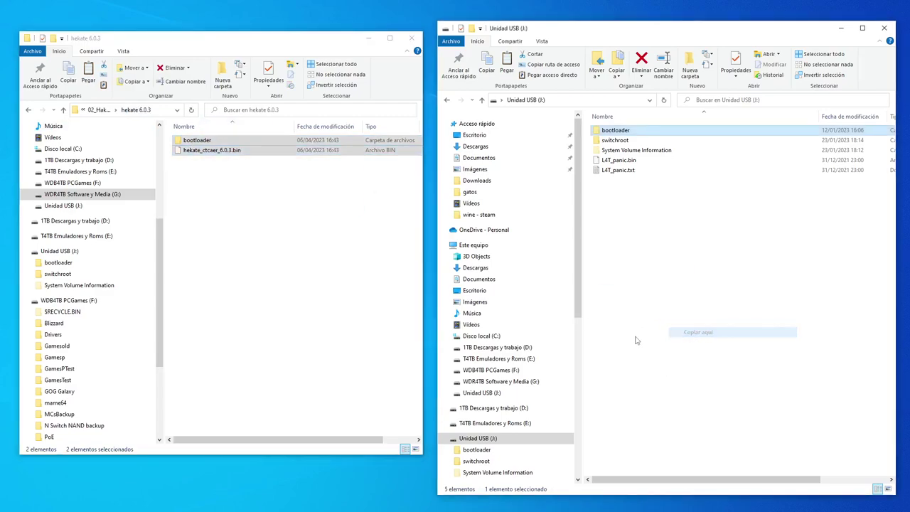
click(695, 307)
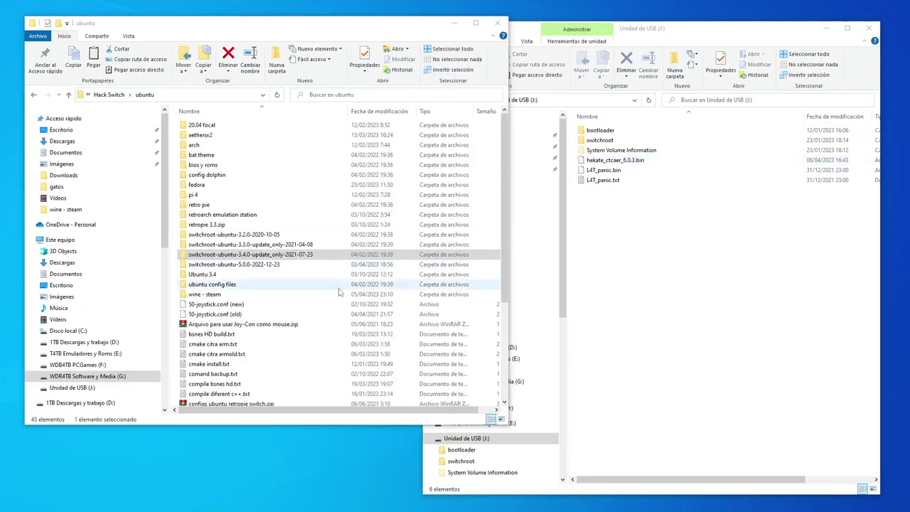
Step: Examine the contents of the bootloader and switchroot folders inside switchroot-ubuntu-3.4.0-update_only-2021-07-23
click(267, 259)
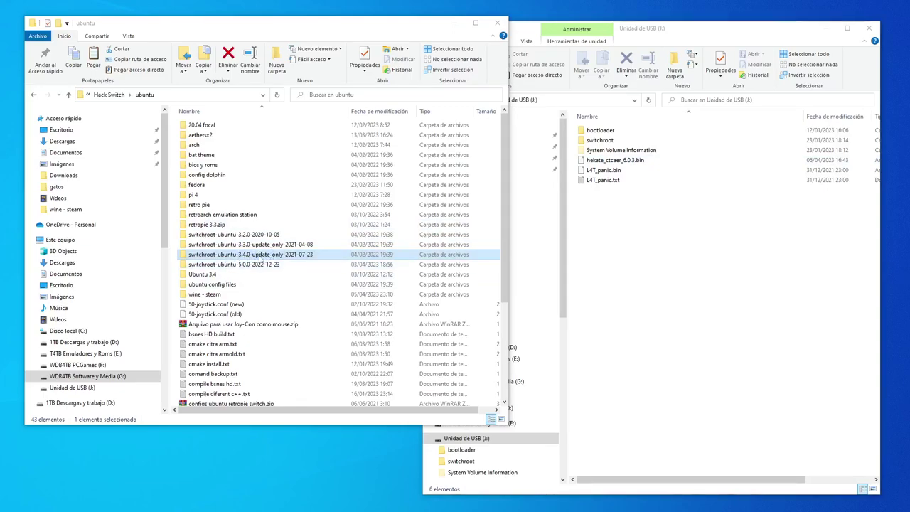
double_click(261, 258)
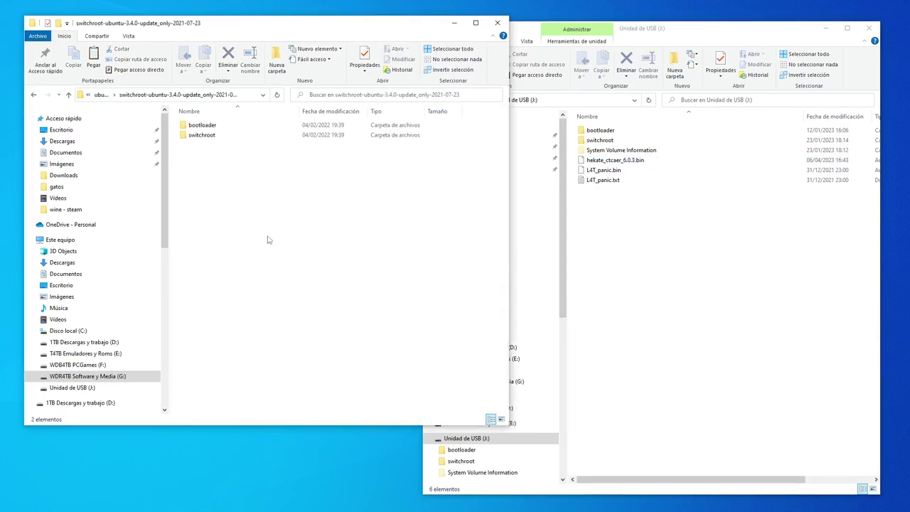
double_click(211, 135)
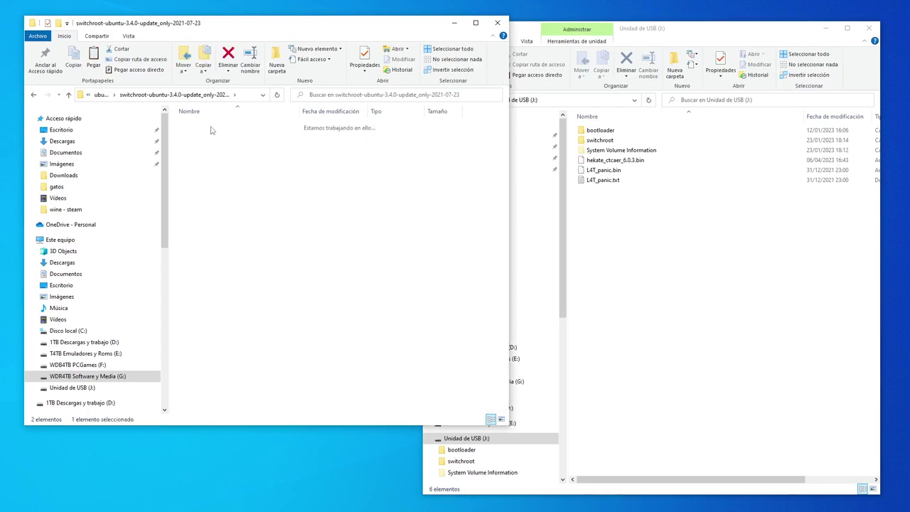
double_click(203, 125)
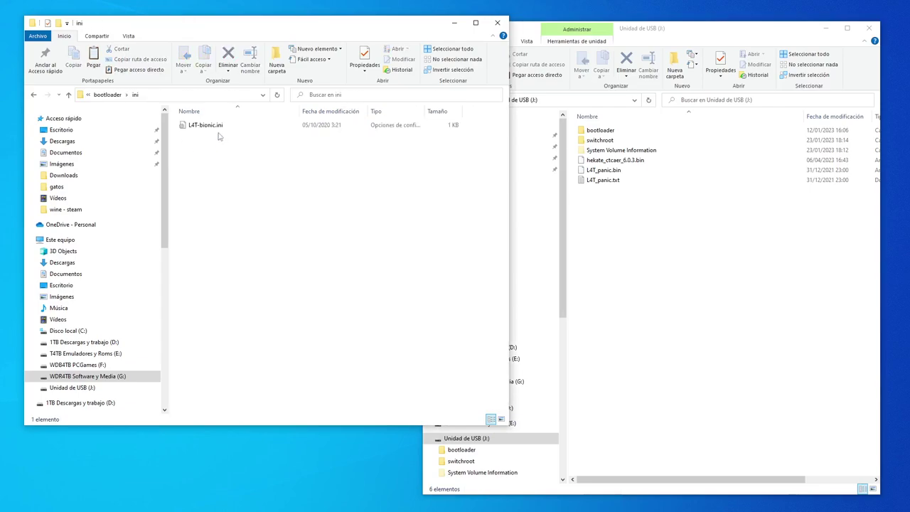
click(108, 95)
click(174, 96)
double_click(204, 135)
double_click(204, 127)
drag(258, 273, 194, 117)
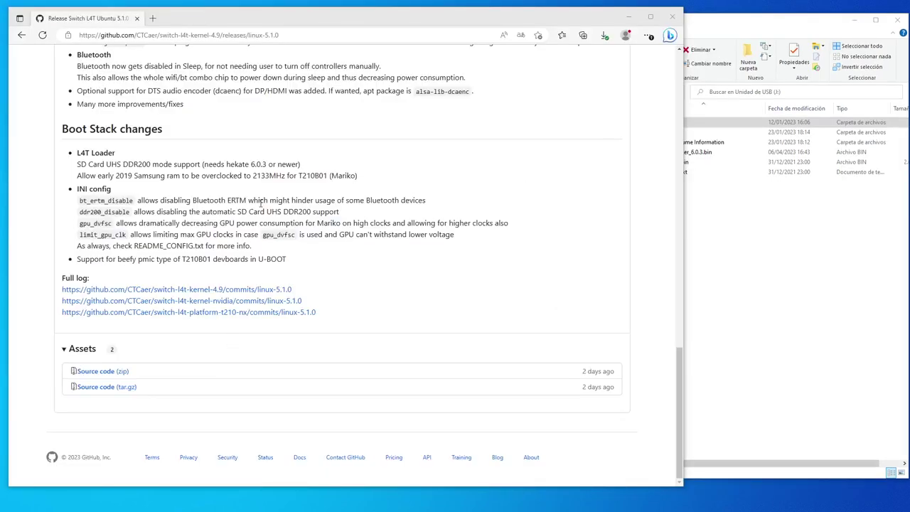
Step: Review the INI config options under Boot Stack changes in the Switch L4T Ubuntu 5.1.0 release notes on GitHub
click(81, 191)
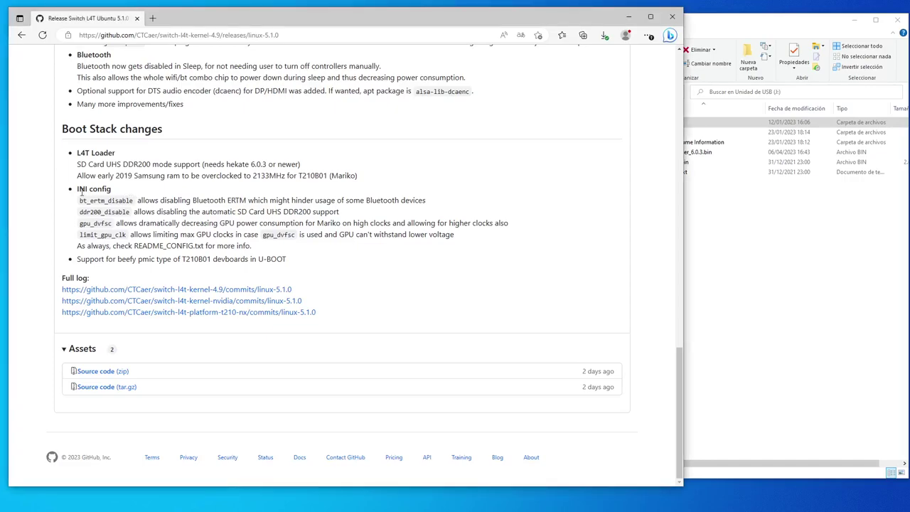
drag(78, 189, 135, 188)
click(135, 191)
drag(332, 175, 360, 177)
click(408, 180)
drag(80, 200, 134, 201)
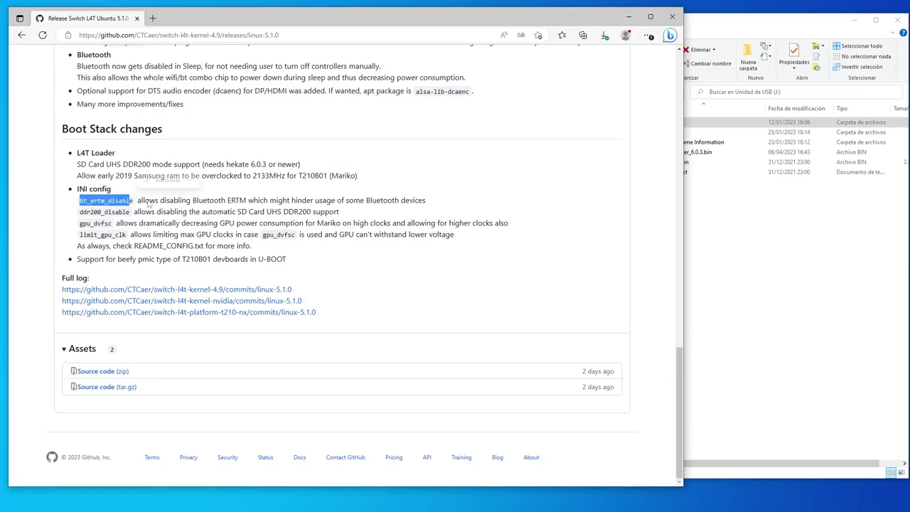
click(195, 200)
drag(194, 200, 246, 201)
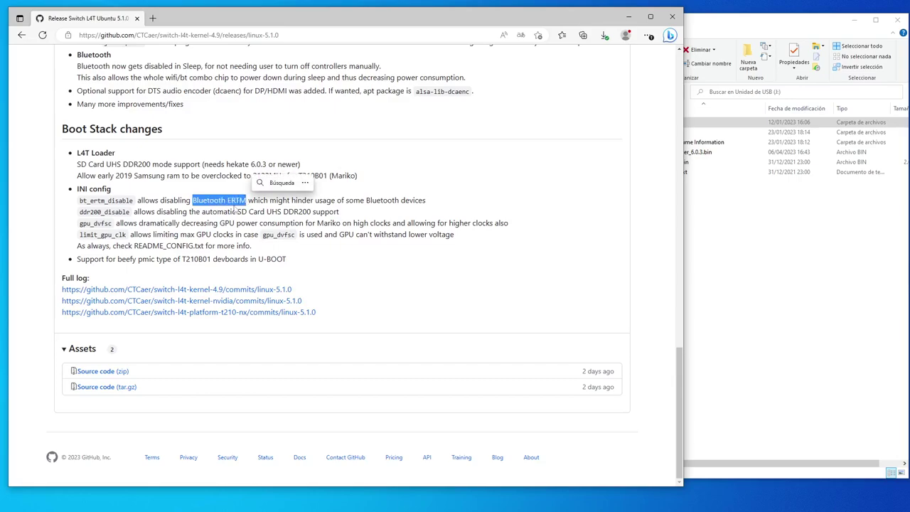
click(220, 210)
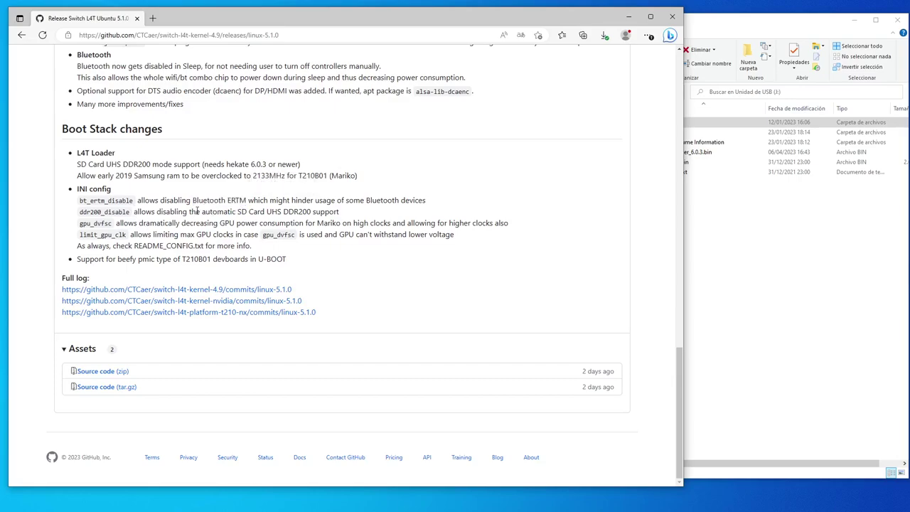
drag(240, 212, 311, 212)
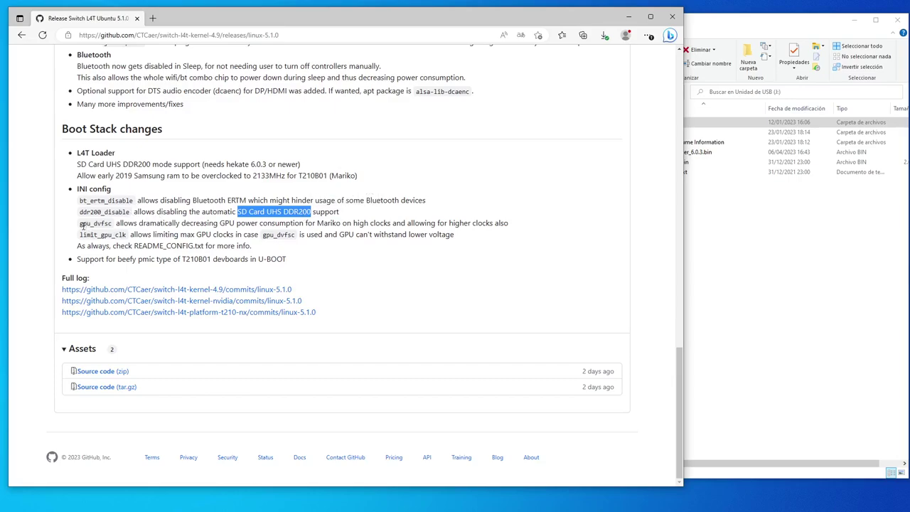
click(127, 223)
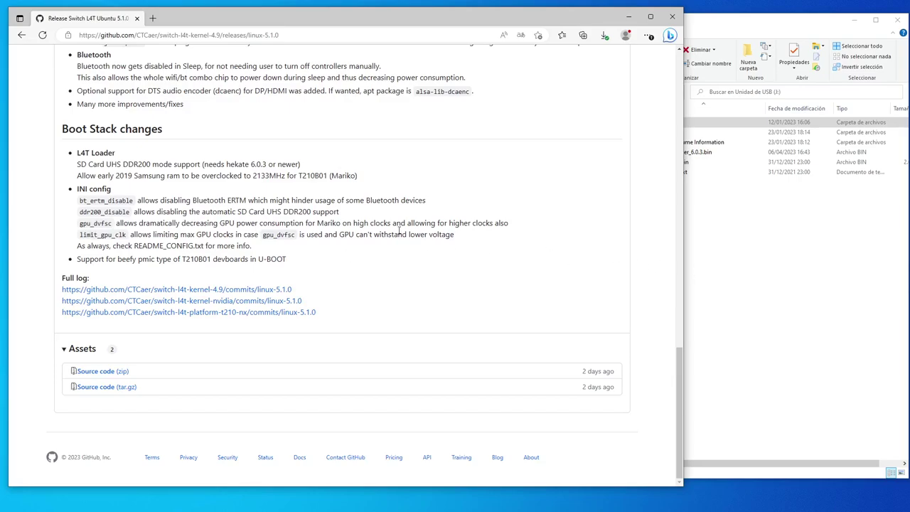
Step: Open L4T-bionic.ini from the bootloader/ini folder on the USB drive
click(790, 258)
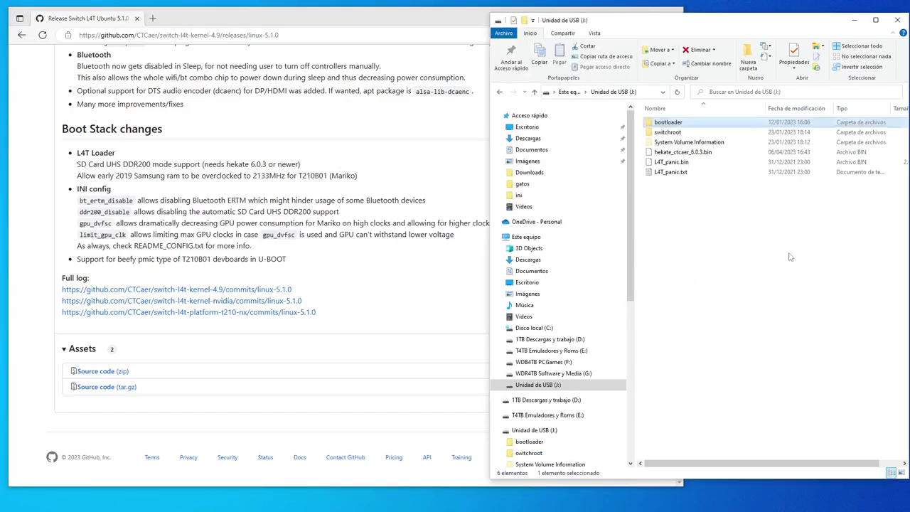
double_click(684, 125)
double_click(665, 122)
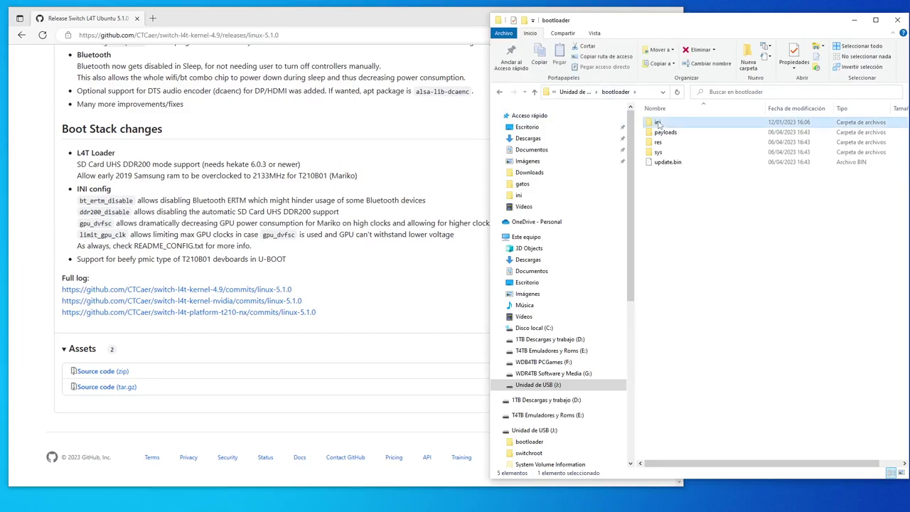
double_click(671, 125)
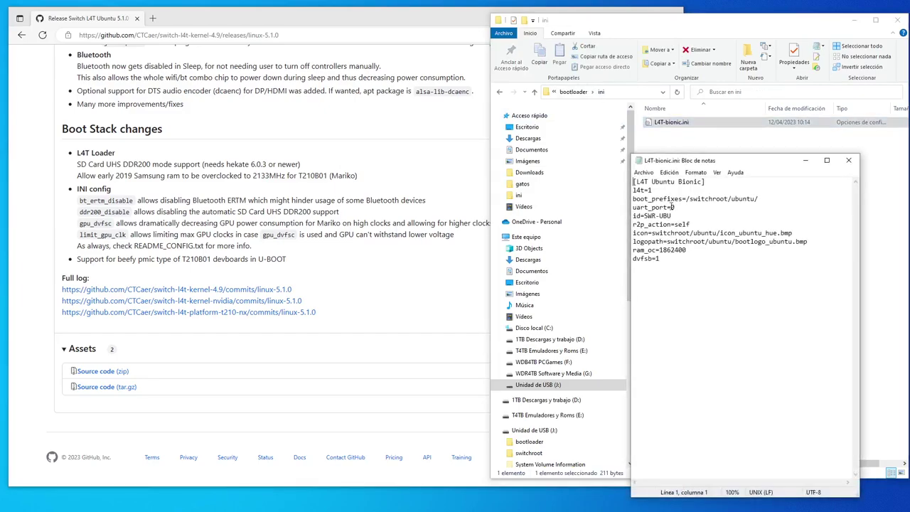
Step: Copy the option name limit_gpu_clk from the release notes onto a new line below dvfsb=1 in L4T-bionic.ini
click(672, 266)
key(Return)
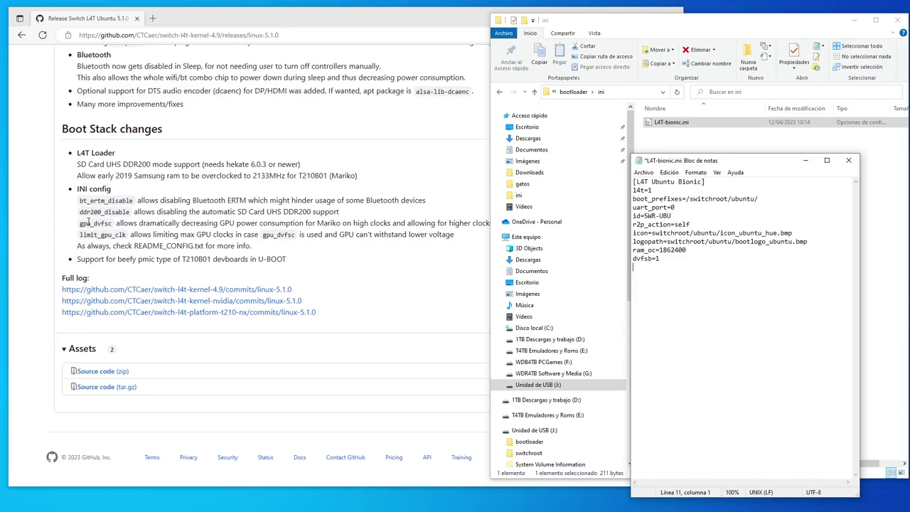
drag(79, 235, 127, 235)
right_click(127, 236)
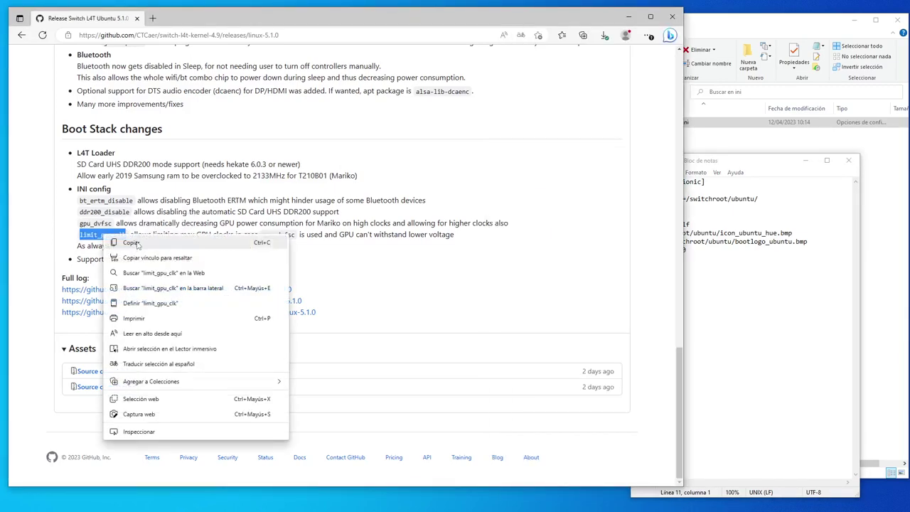
click(131, 242)
click(681, 282)
key(ctrl+v)
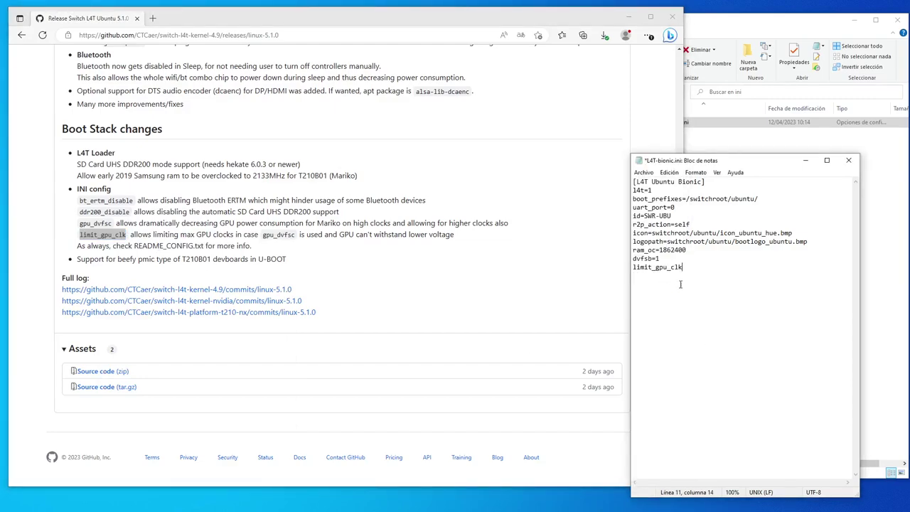
Step: Close L4T-bionic.ini without saving its changes
click(643, 173)
click(746, 363)
click(849, 160)
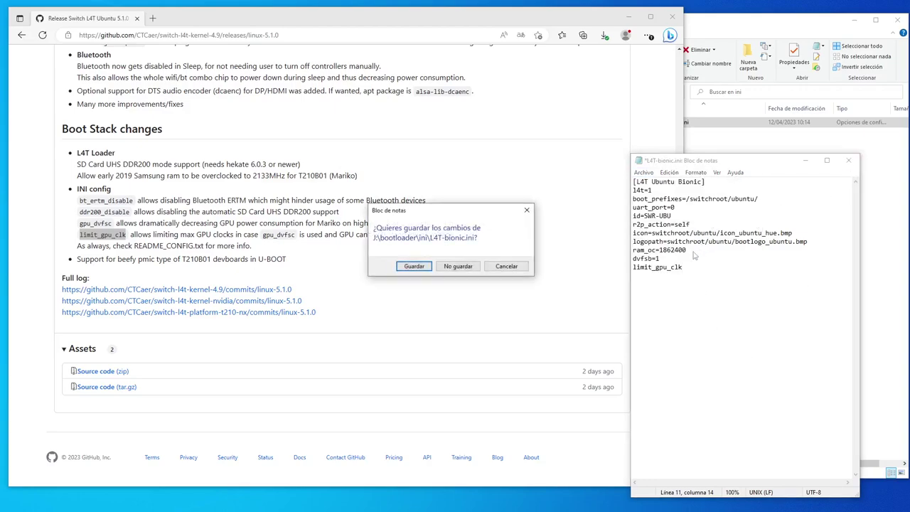
click(452, 264)
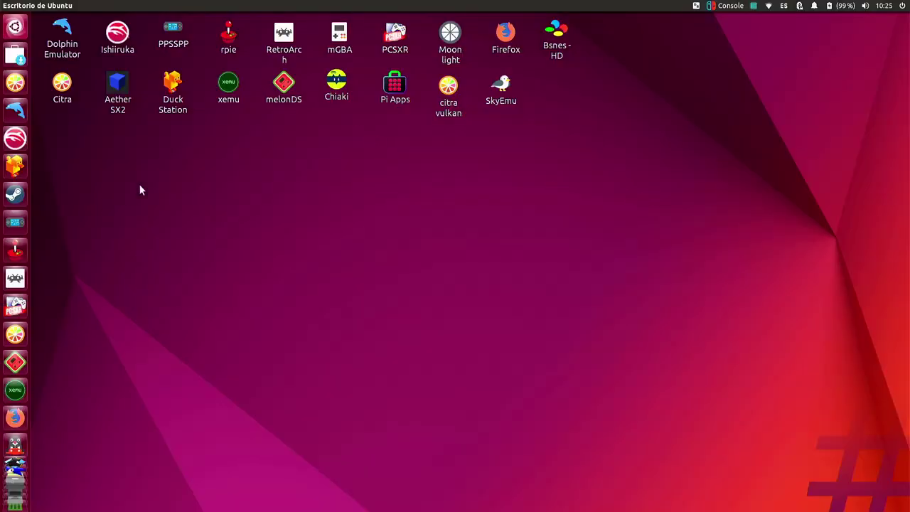
Step: On the Ubuntu desktop, search the applications for "soft" and launch Actualización de software
click(15, 26)
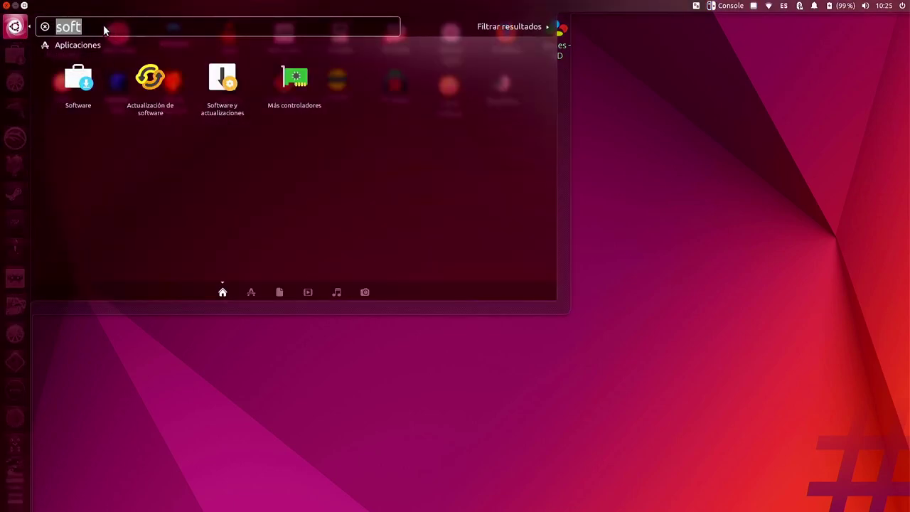
key(BackSpace)
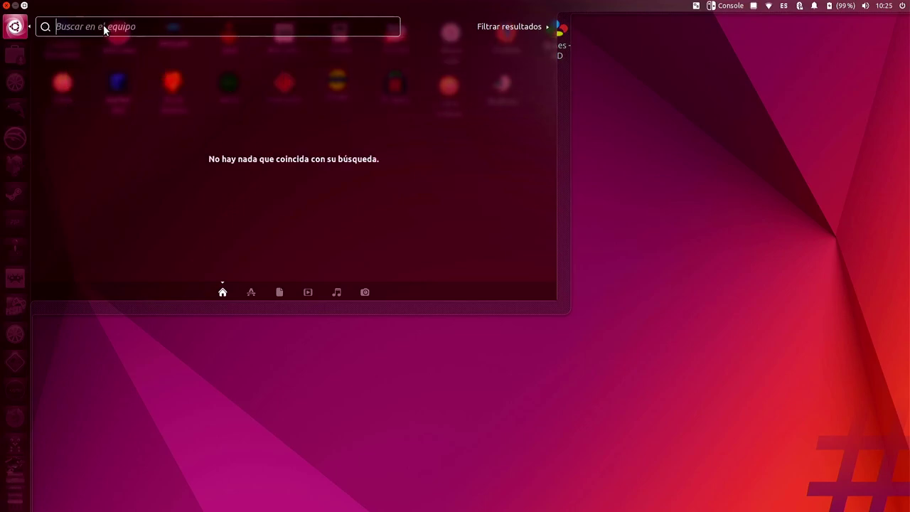
text(Soft)
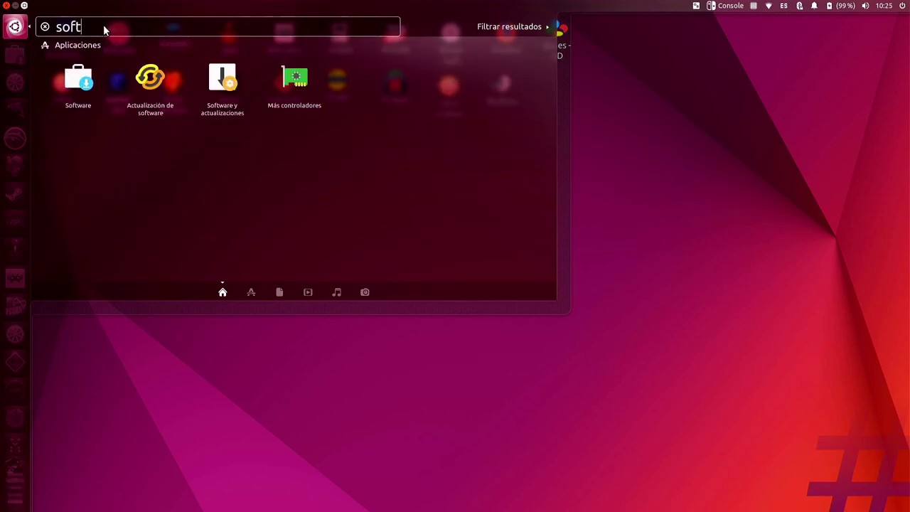
click(136, 100)
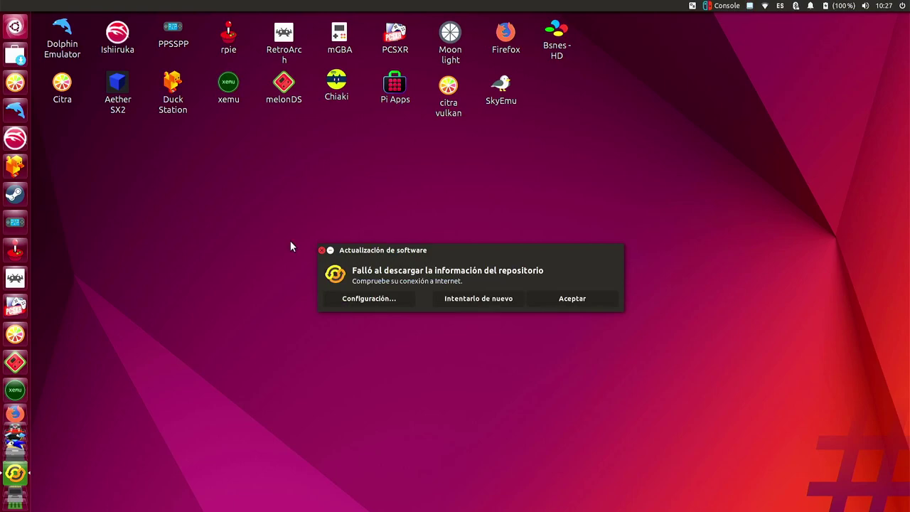
Step: Dismiss the repository download error, review the list of available updates, and install all of the selected ones
click(568, 301)
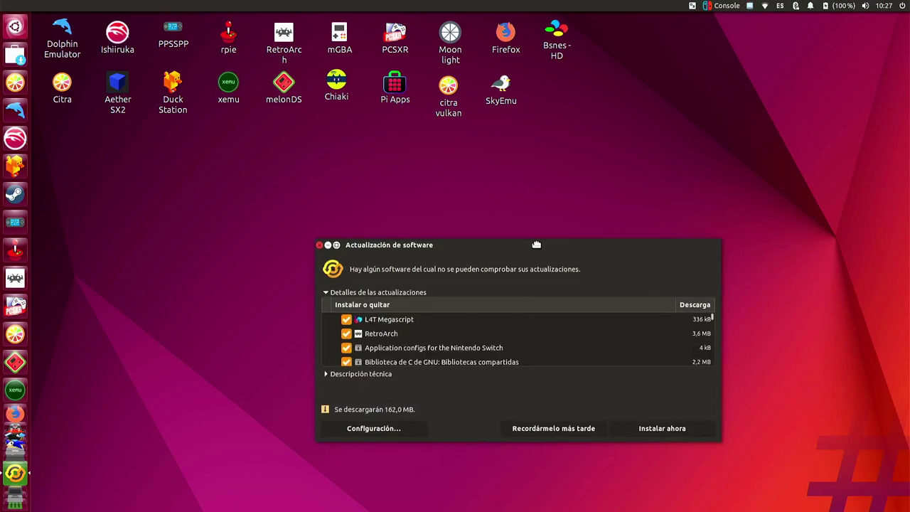
scroll(508, 299, down, 3)
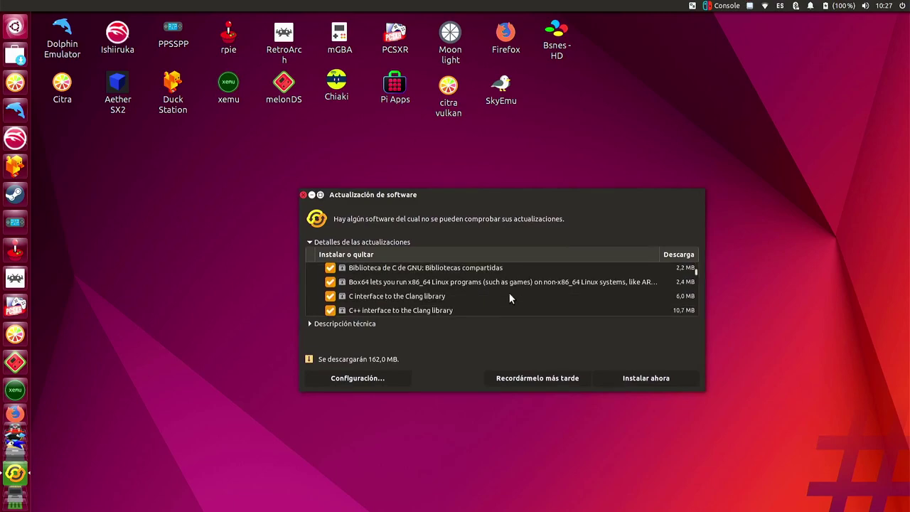
scroll(509, 298, down, 3)
scroll(509, 298, down, 1)
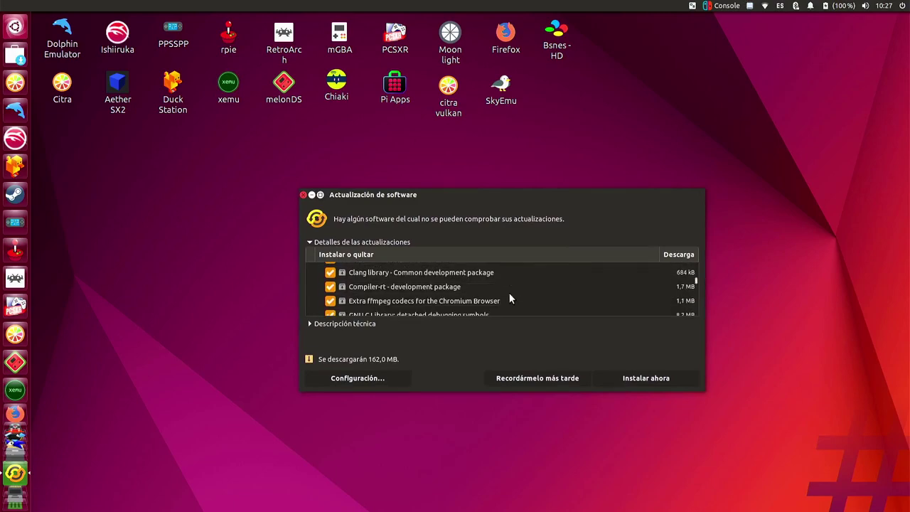
scroll(509, 298, down, 6)
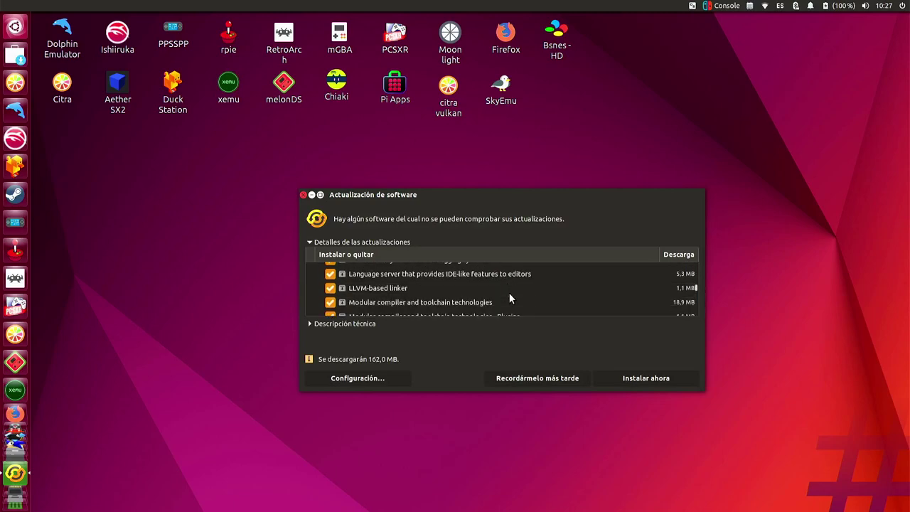
scroll(510, 299, down, 9)
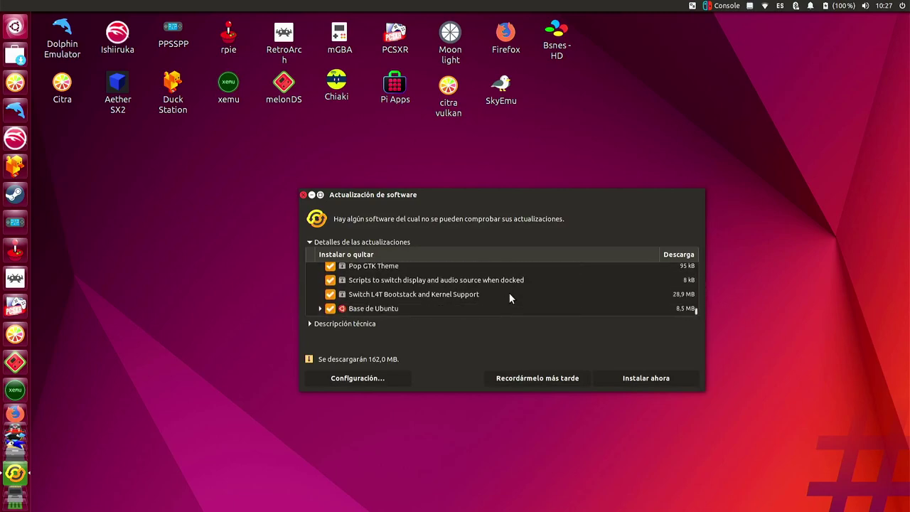
click(647, 380)
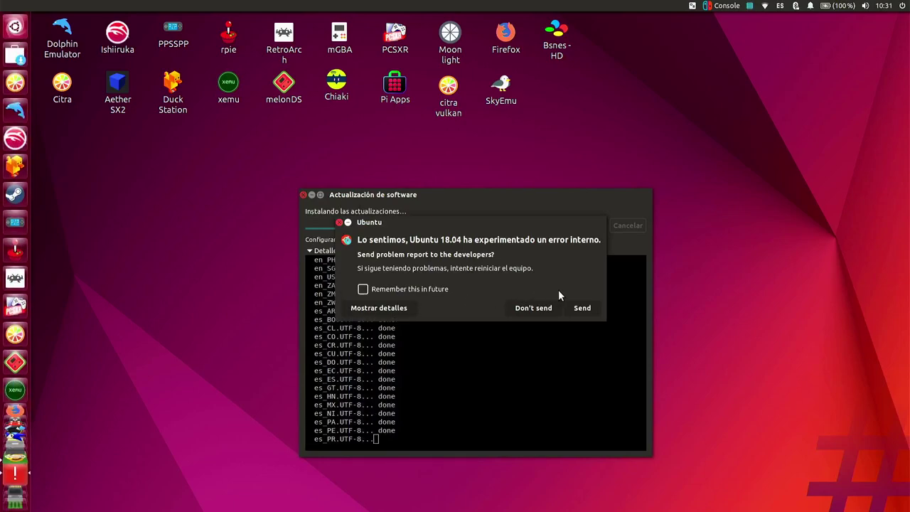
Step: Decline sending the Ubuntu problem report to the developers and have that choice remembered in future
click(535, 308)
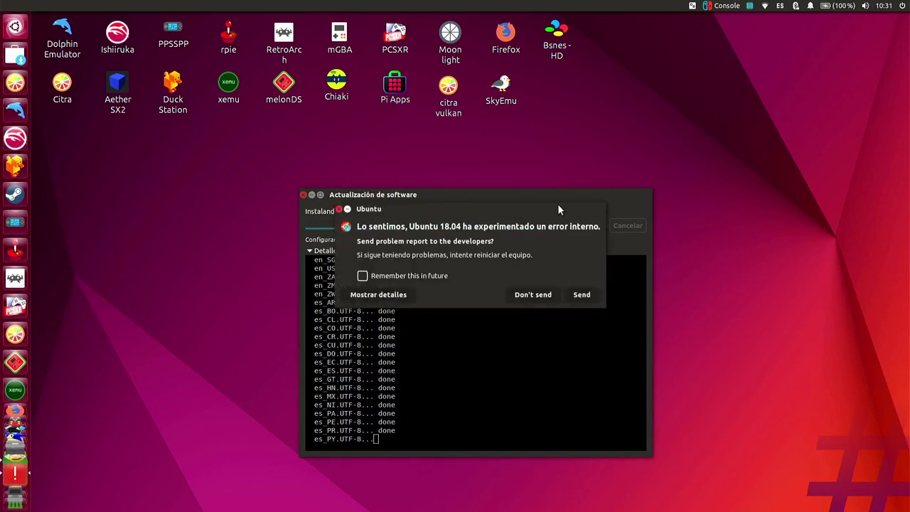
click(415, 278)
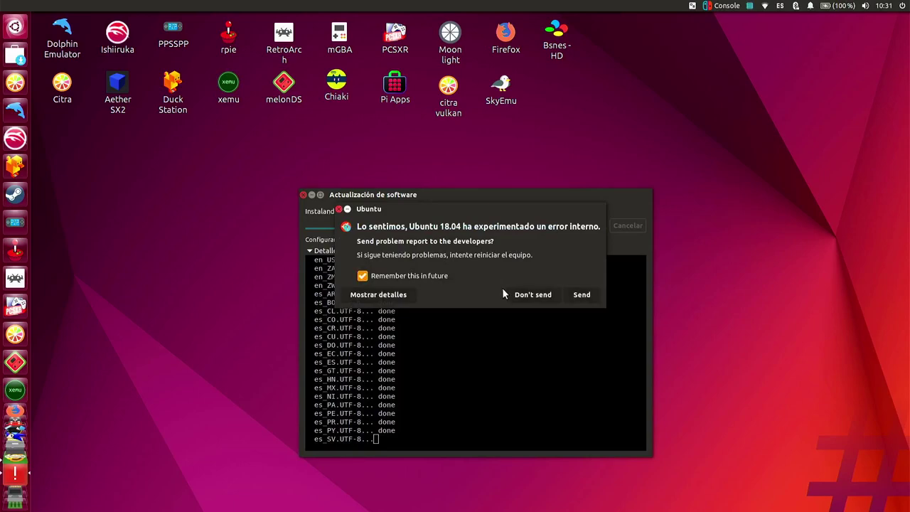
click(522, 294)
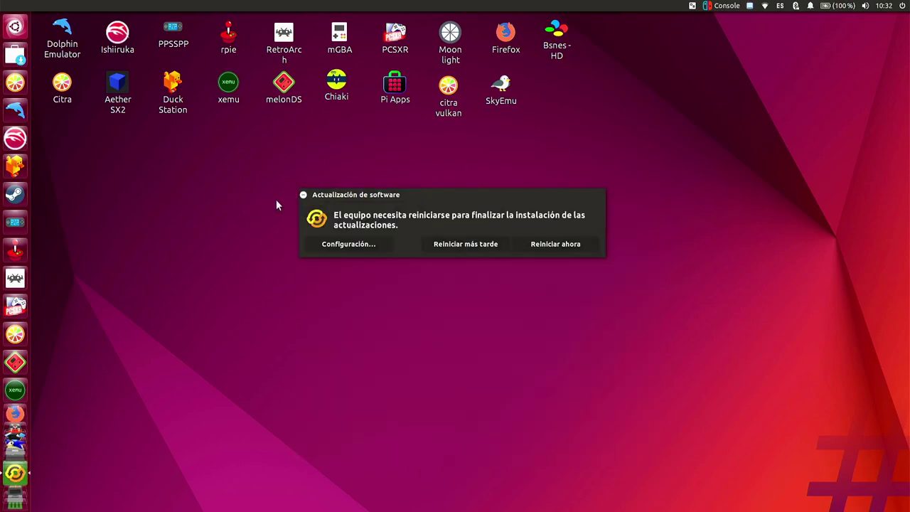
Step: Restart the computer immediately to finish installing the updates, and dismiss the Ubuntu internal error notice on the desktop
click(571, 247)
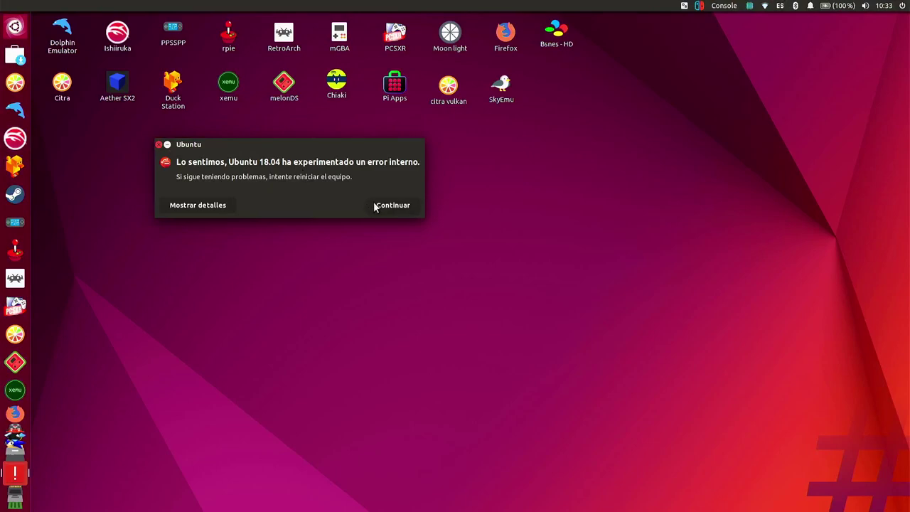
click(379, 205)
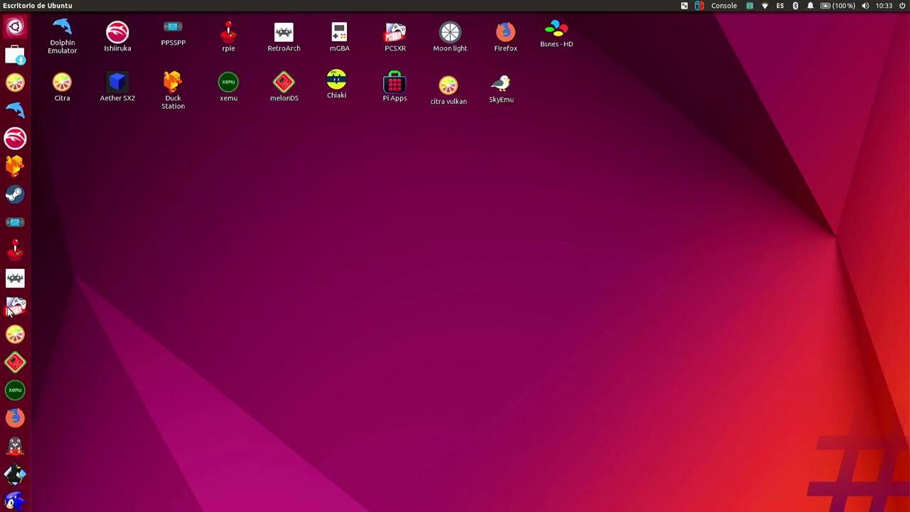
scroll(15, 284, down, 2)
scroll(15, 256, up, 2)
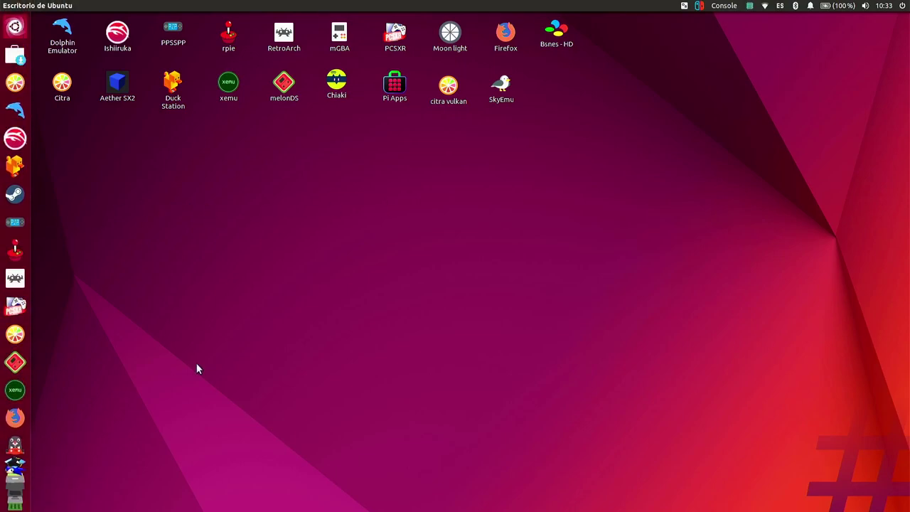
click(15, 83)
Step: Restart the computer once more from the Ubuntu desktop session
click(904, 6)
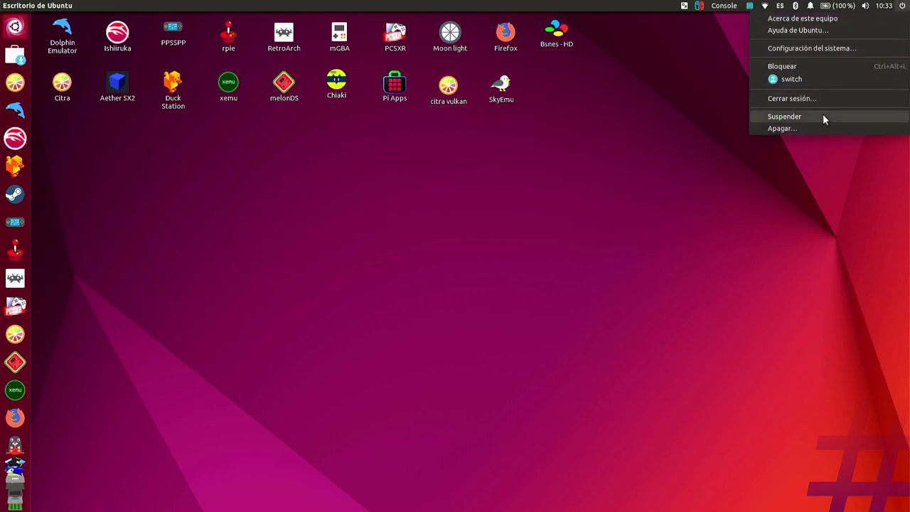
click(809, 129)
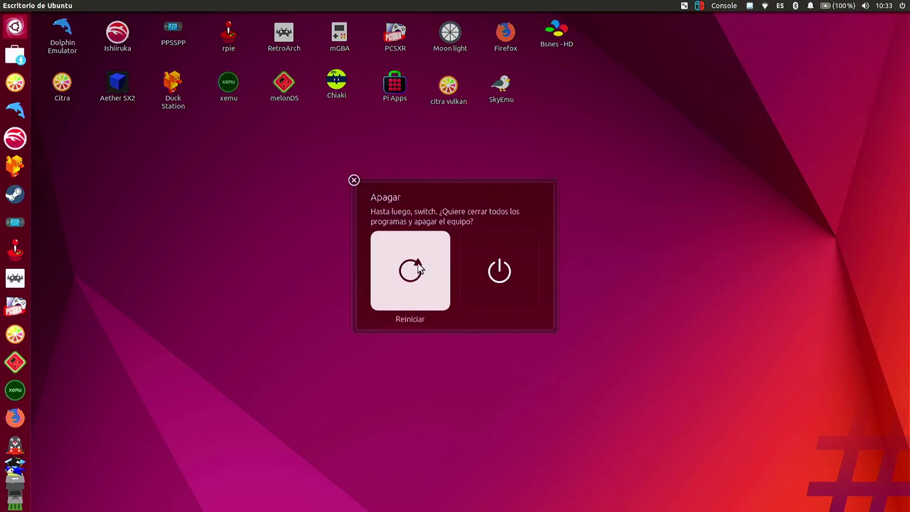
click(406, 279)
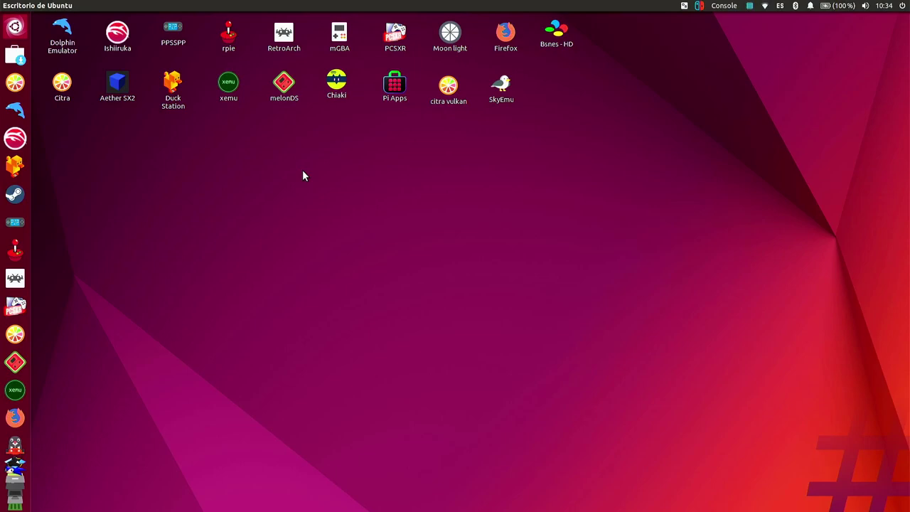
Step: Open the system information (Acerca de este equipo) of the Ubuntu installation
click(902, 6)
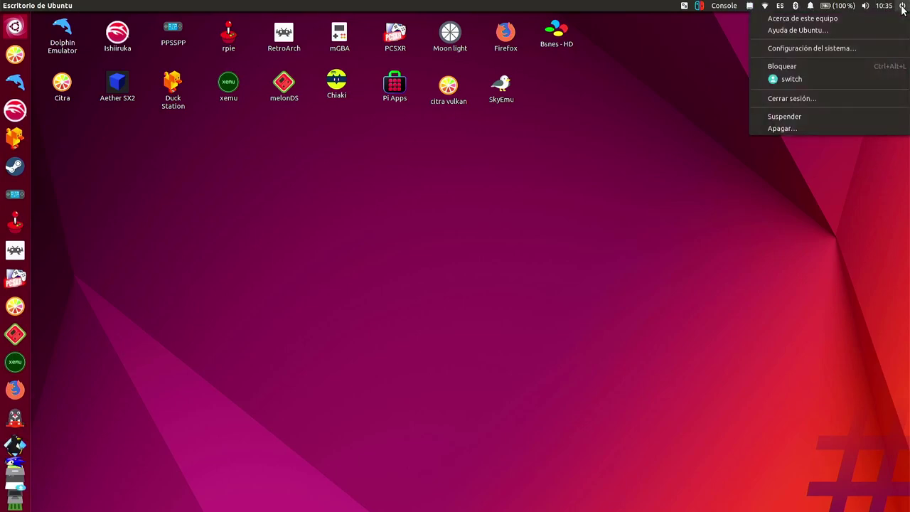
click(861, 20)
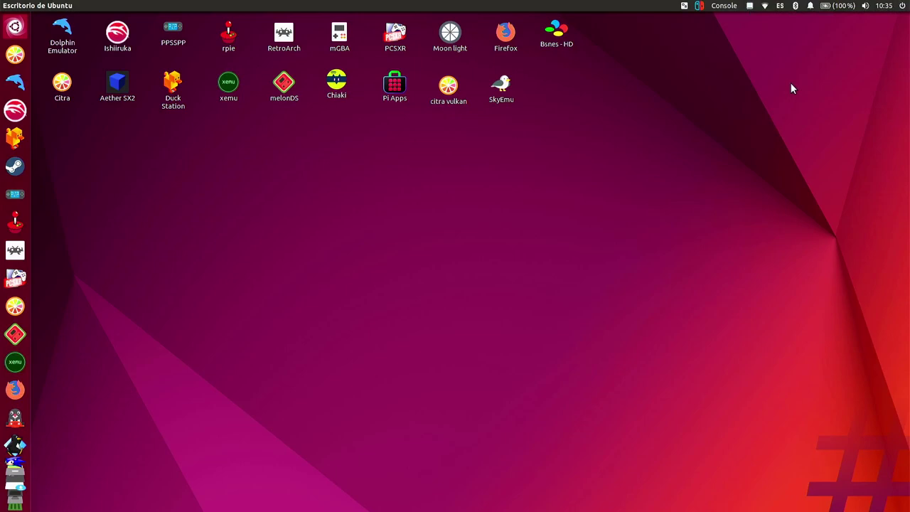